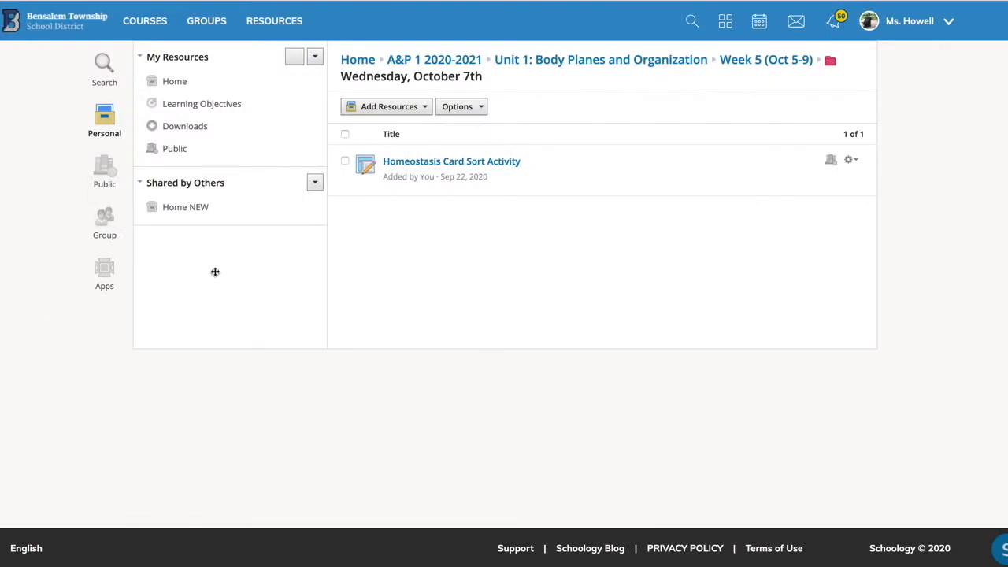
- Open the Homeostasis Card Sort Activity link to load its Google Slides deck
left_click(432, 167)
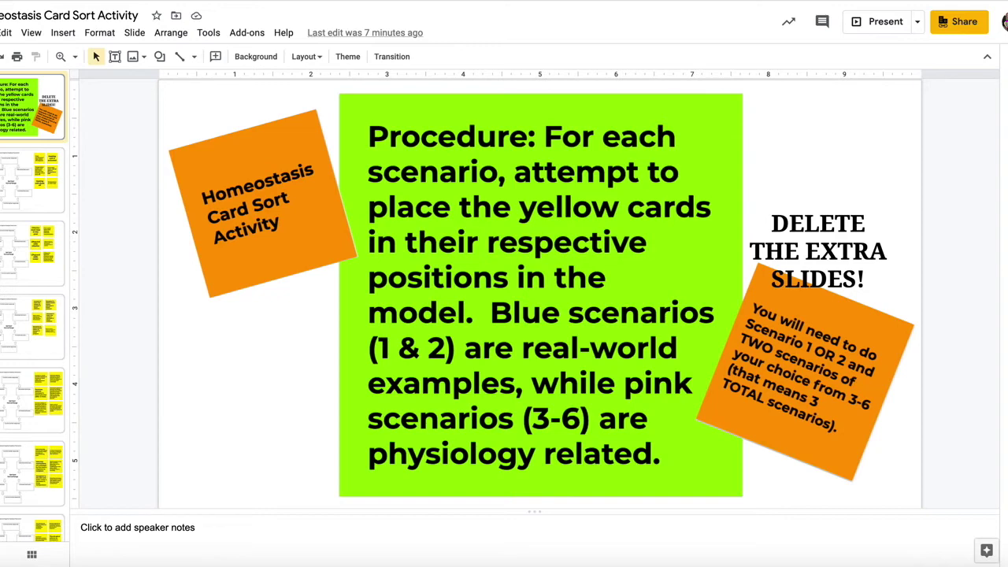
- Glance at the Scenario 2 pool slide, then settle on the Scenario 1 oven temperature slide
left_click(45, 204)
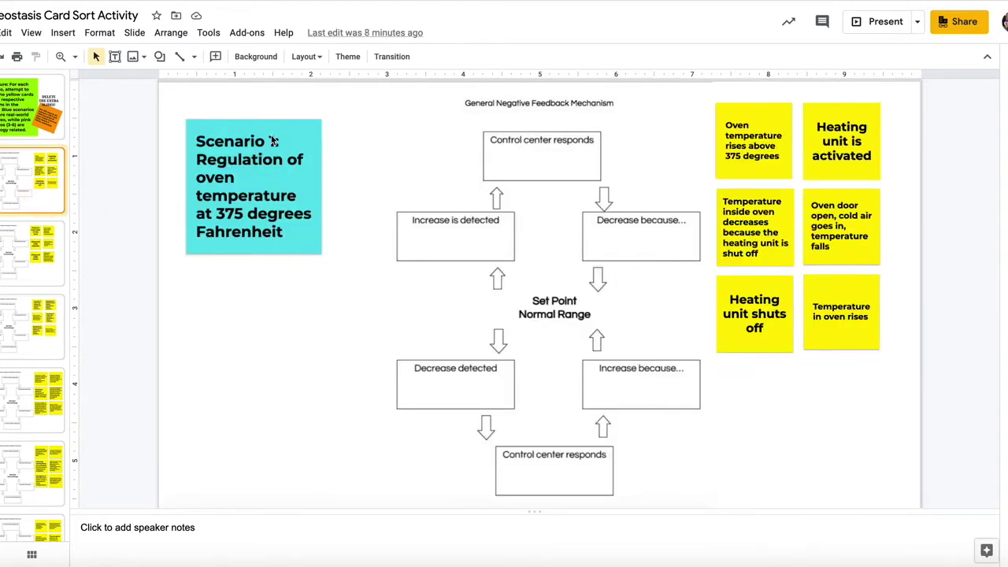
left_click(54, 283)
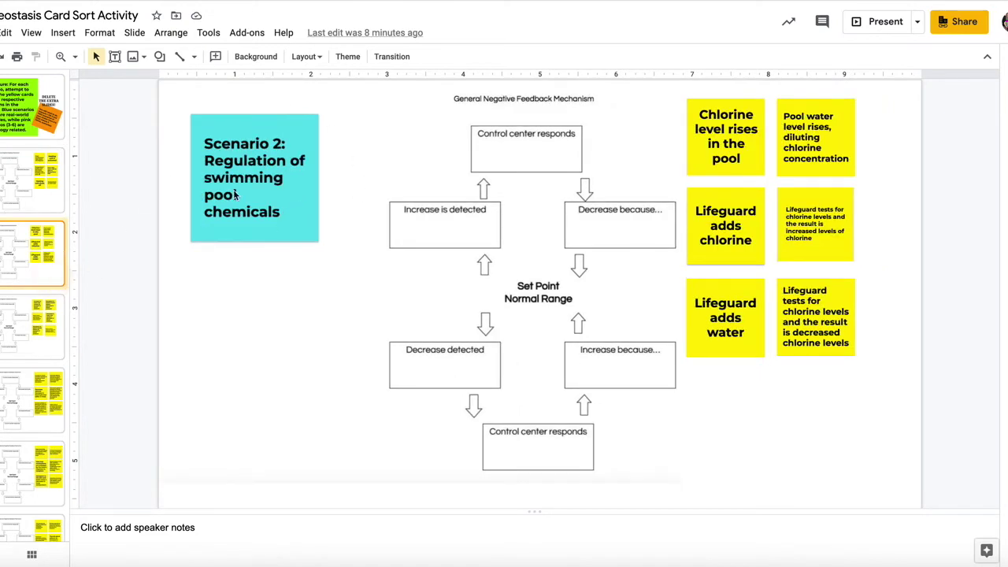
left_click(52, 207)
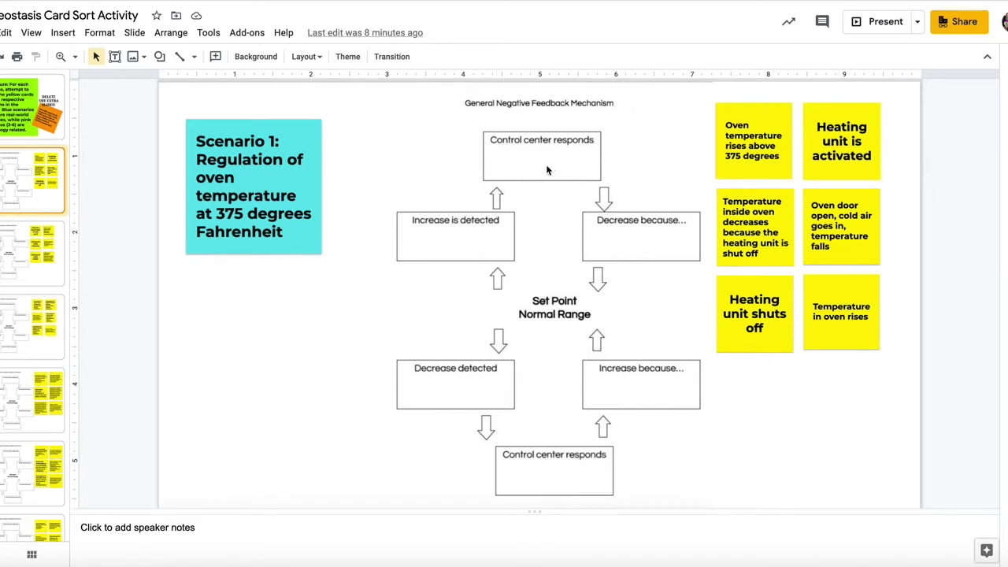
- Try placing the oven temperature cards in the diagram, then undo both moves
left_click_drag(769, 228, 600, 255)
left_click_drag(756, 138, 613, 139)
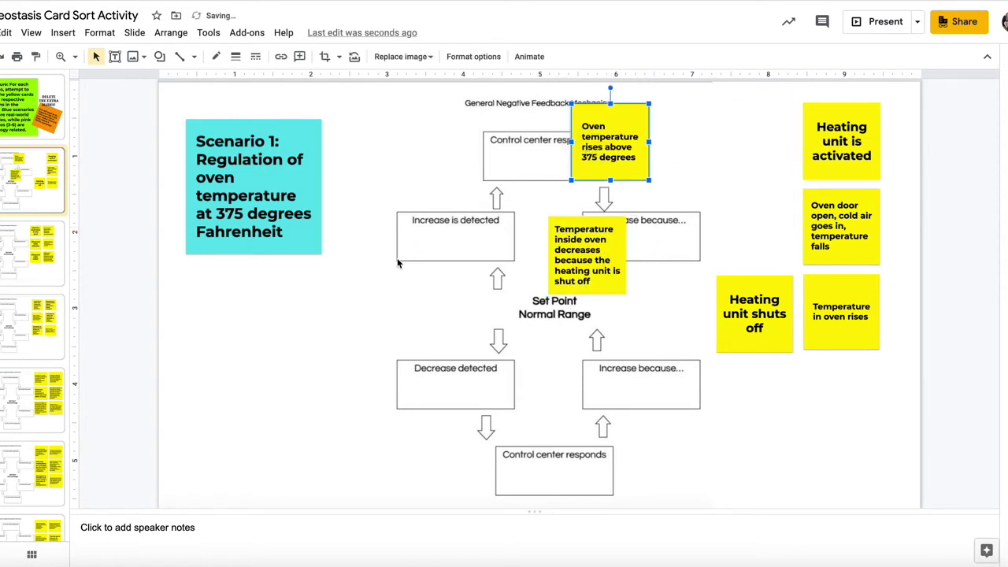
key("ctrl+z")
key("ctrl+z")
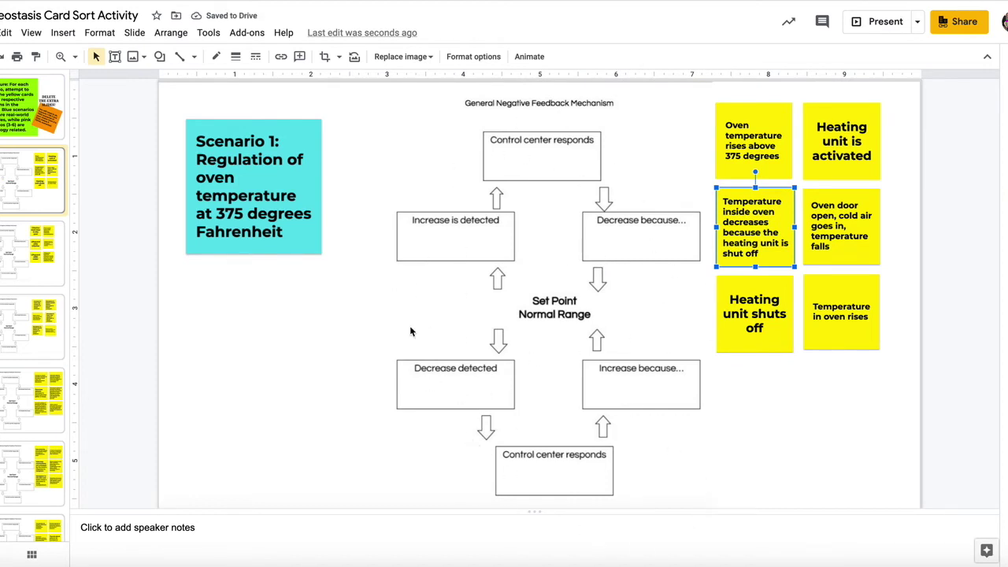
left_click(942, 217)
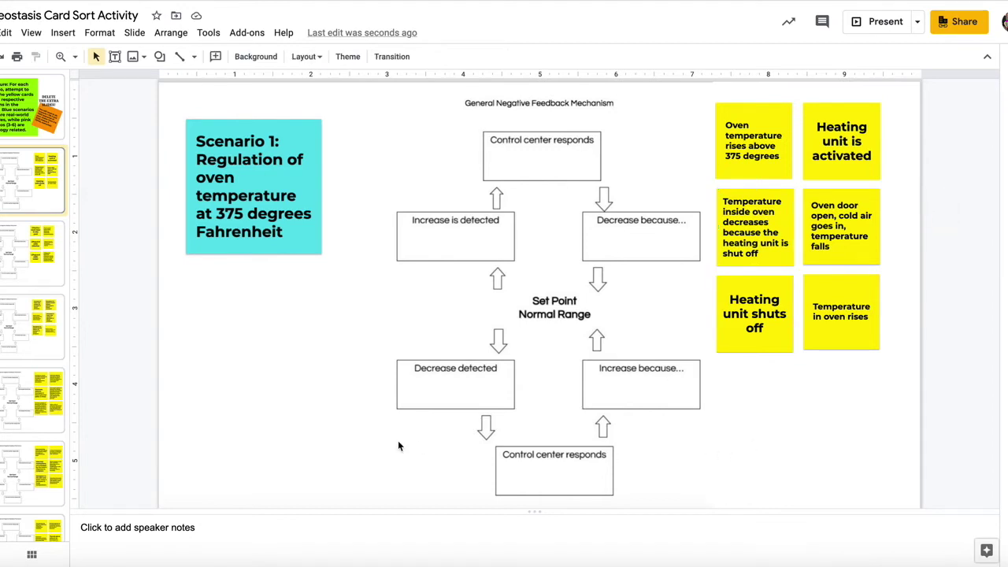
- Flip between Scenario 1 and Scenario 2, ending on the swimming pool chemicals slide
left_click(34, 276)
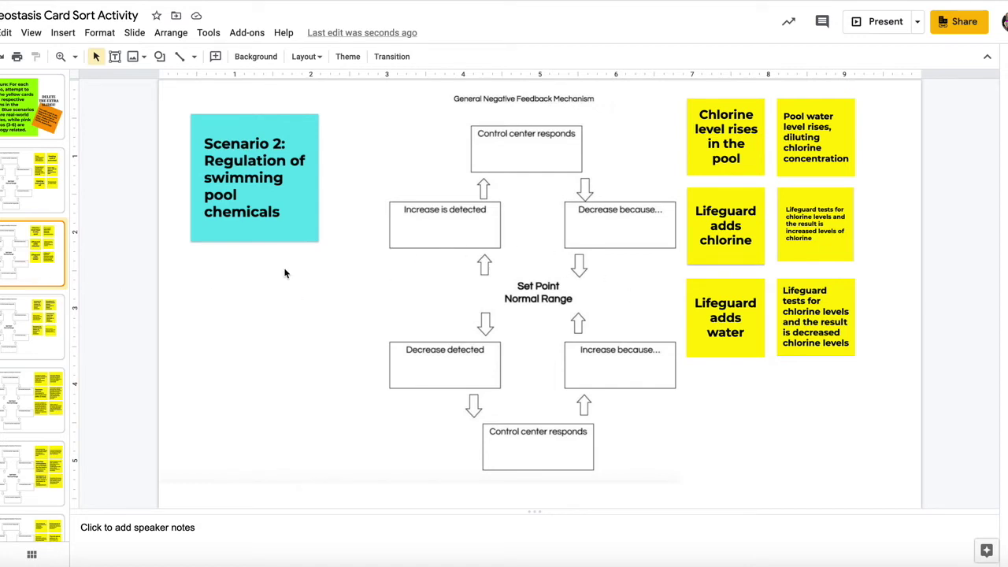
left_click(47, 203)
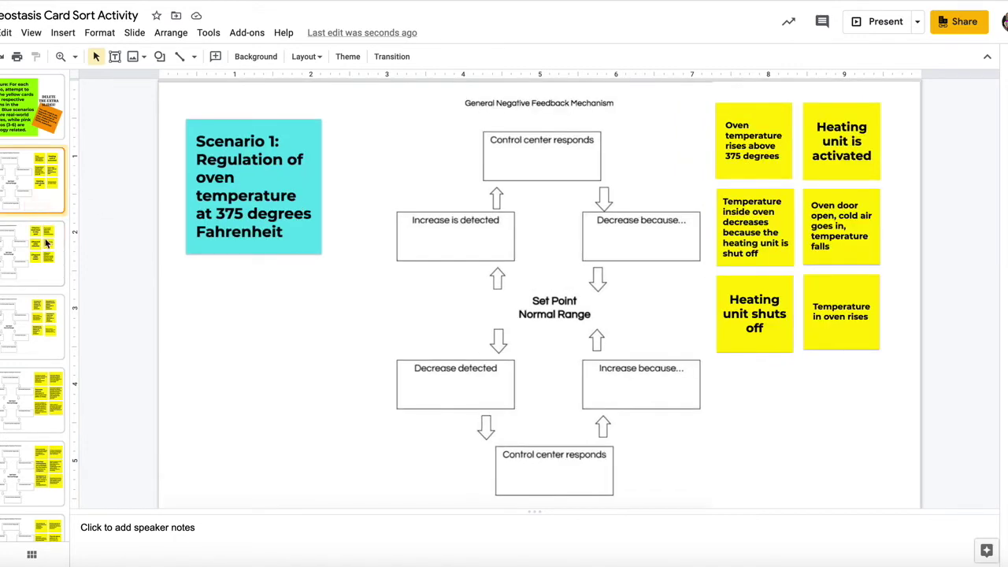
left_click(39, 274)
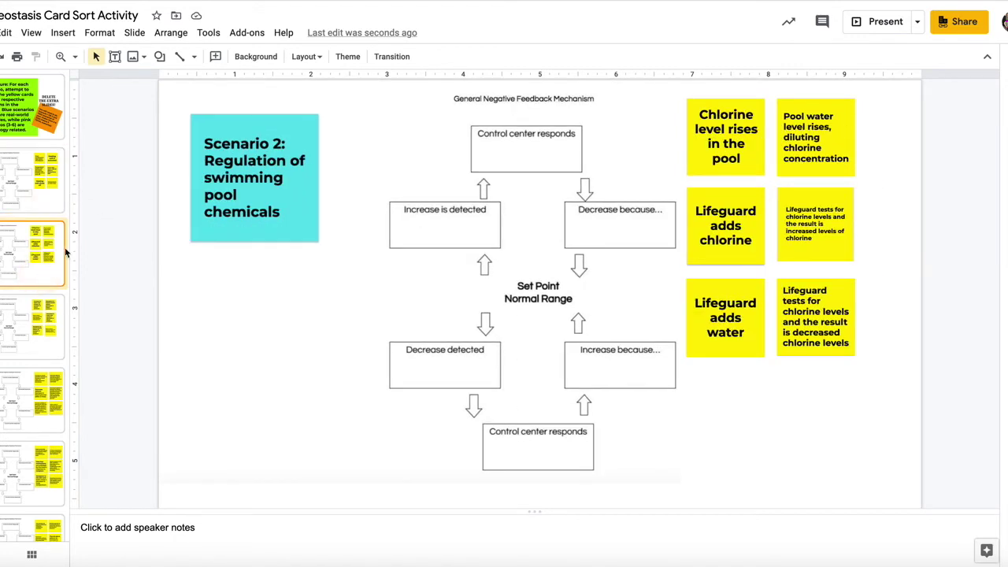
scroll(44, 257, "down", 1)
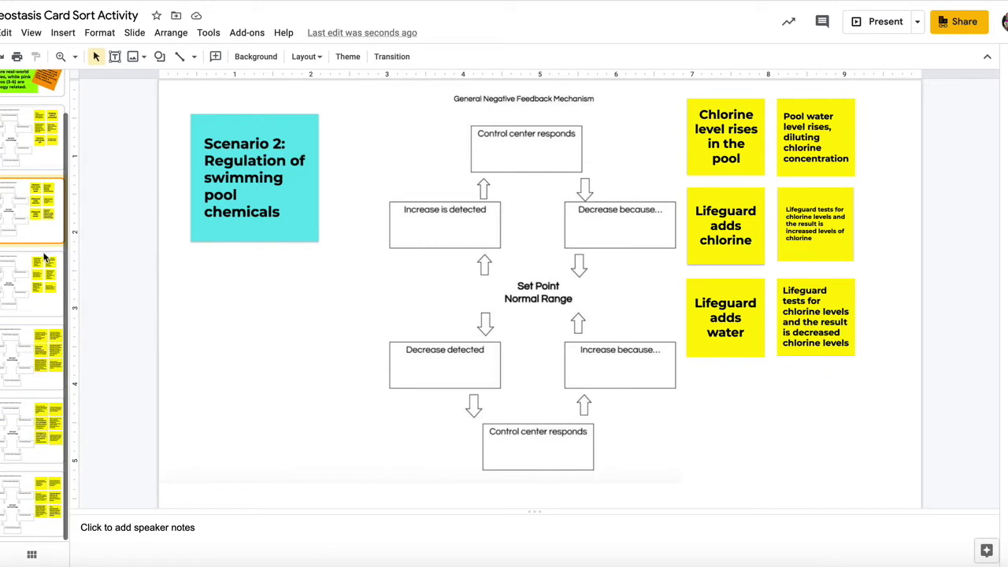
- View the blood pressure, blood glucose, body temperature and blood calcium scenario slides in turn
left_click(36, 313)
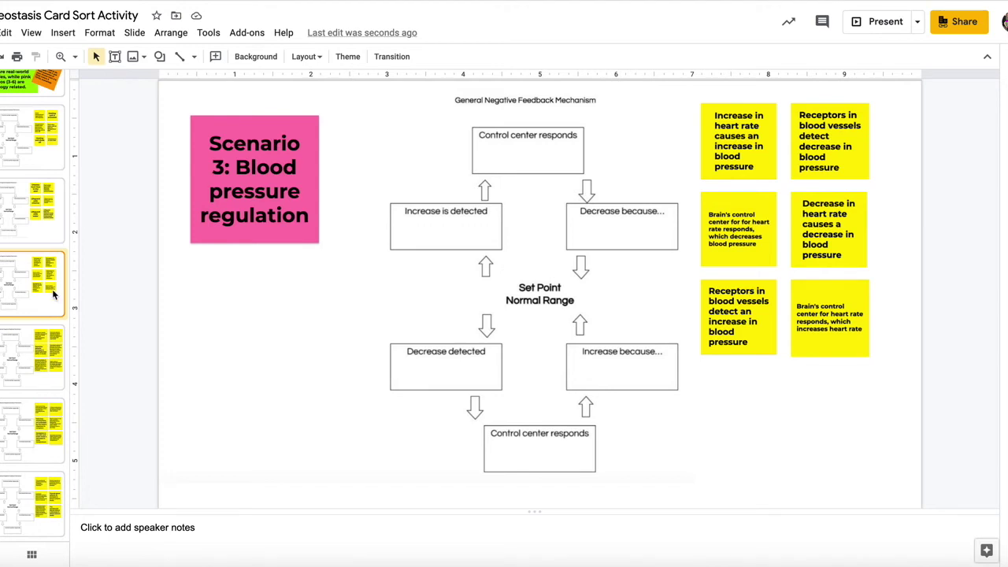
left_click(32, 381)
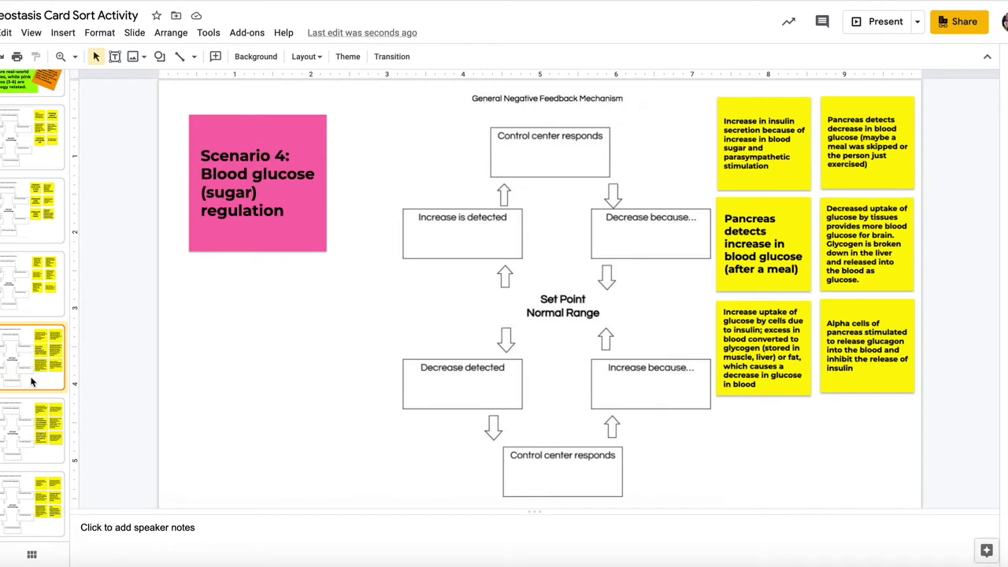
left_click(35, 452)
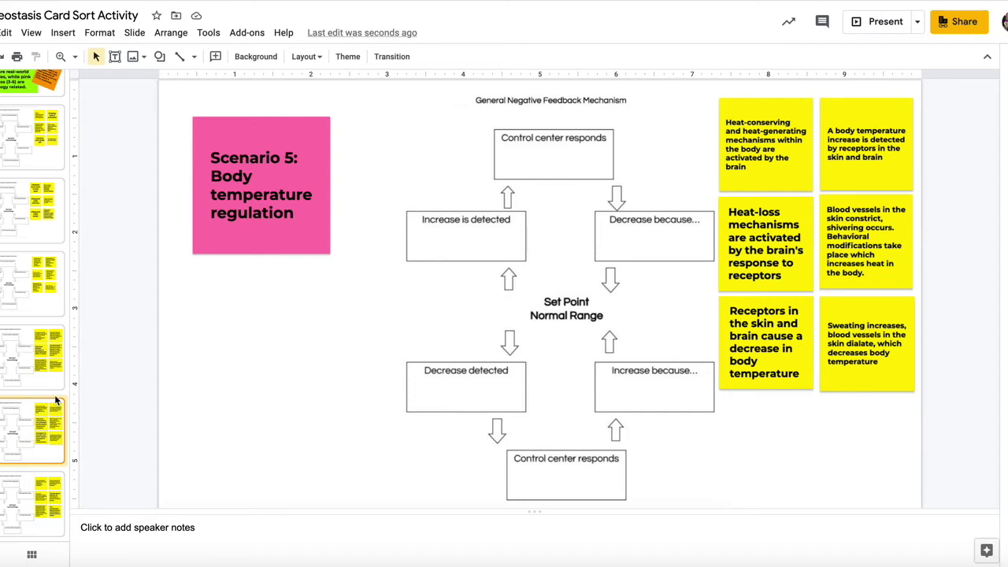
left_click(34, 484)
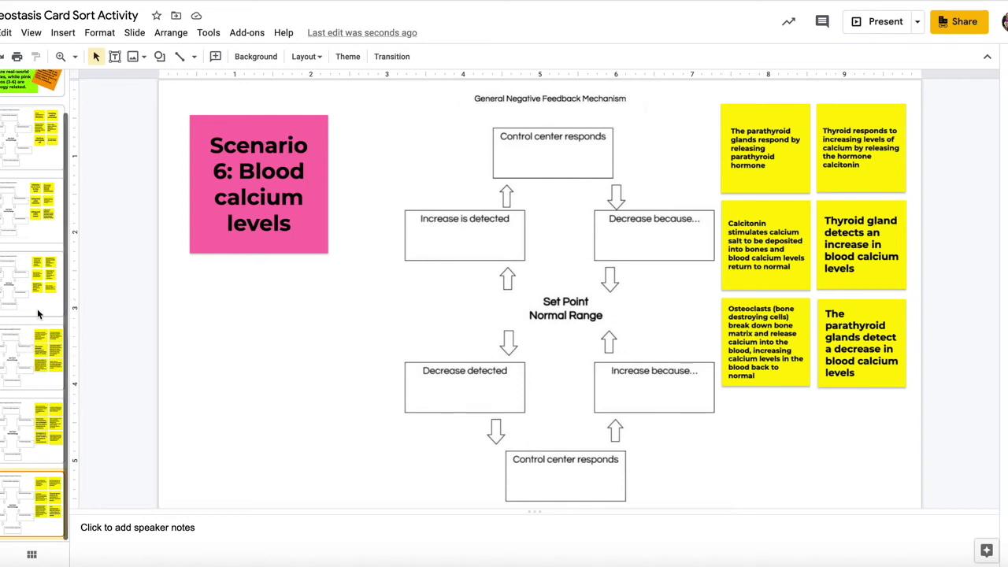
- Run quickly through the Scenario 3 to Scenario 6 slides
left_click(37, 311)
left_click(37, 381)
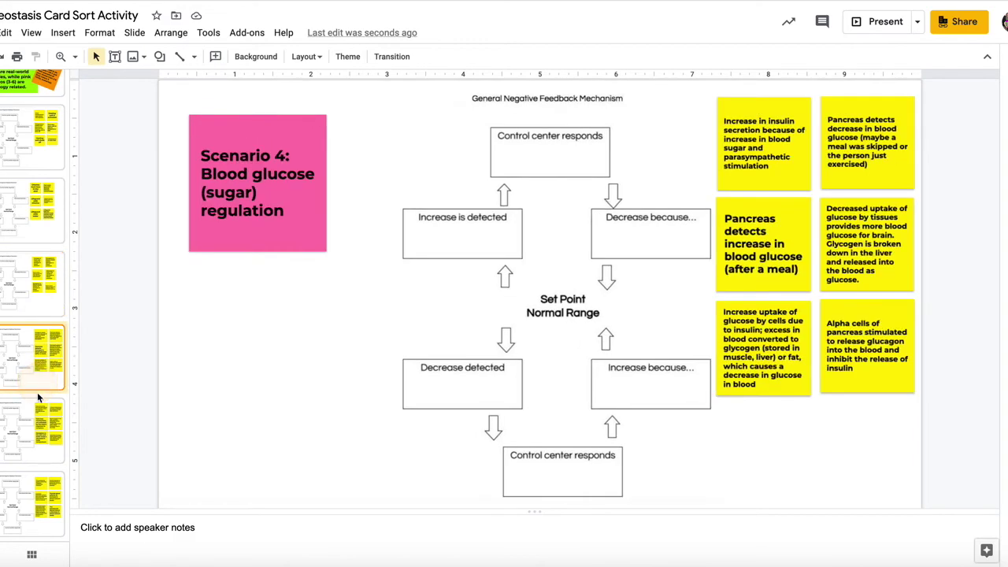
left_click(37, 433)
left_click(32, 508)
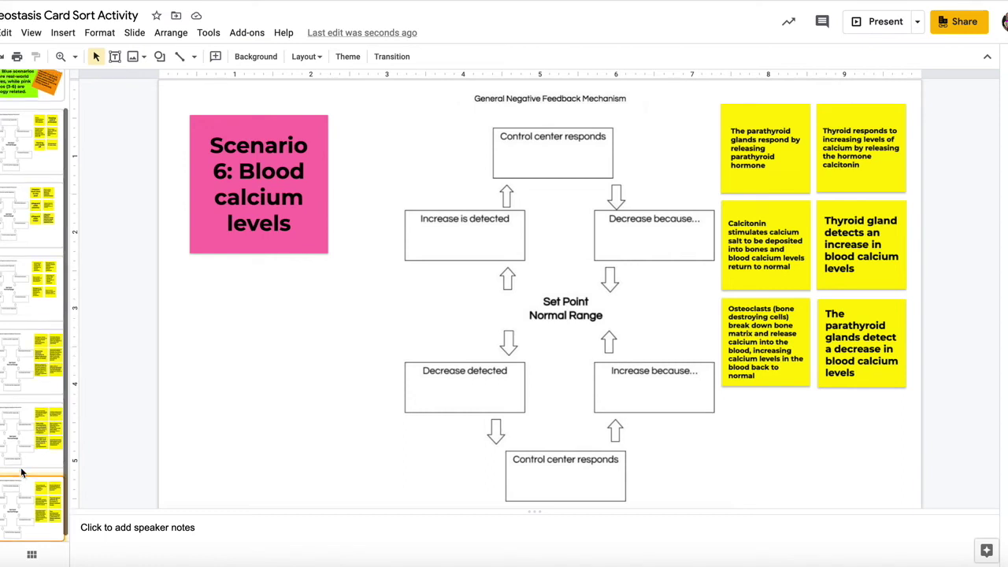
- Switch back and forth between the Scenario 1 oven and Scenario 2 pool slides
scroll(22, 472, "up", 1)
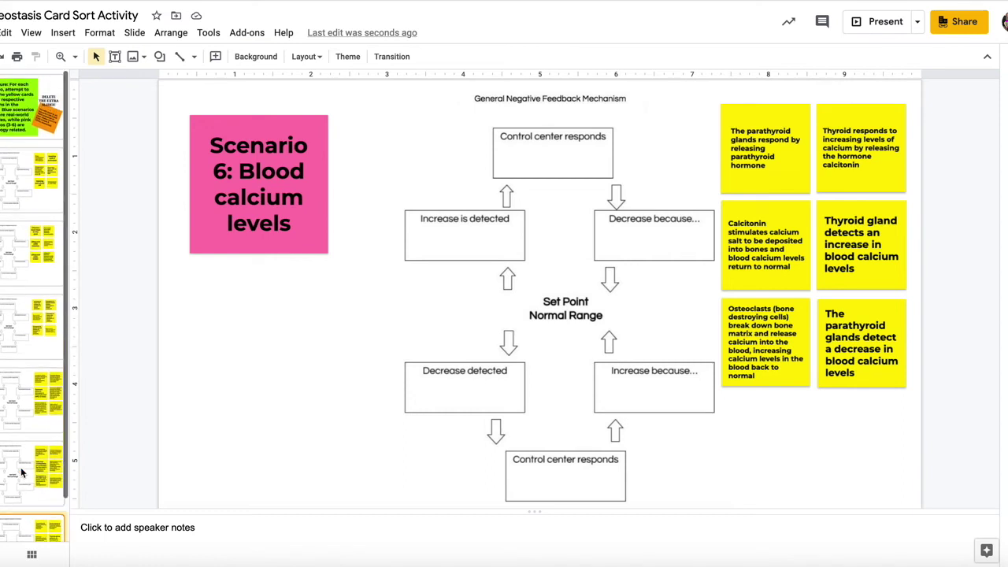
left_click(39, 201)
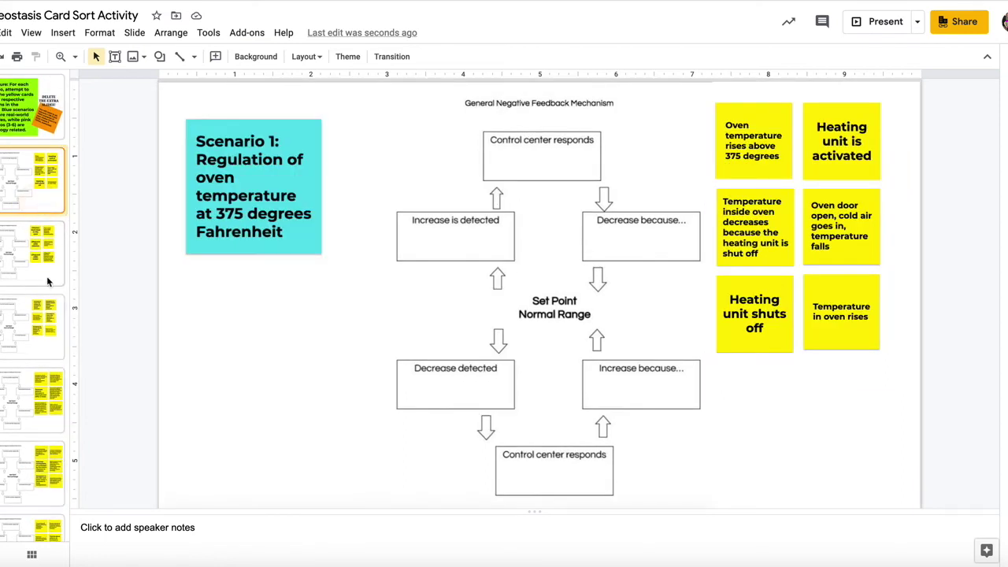
left_click(47, 276)
left_click(46, 204)
left_click(52, 271)
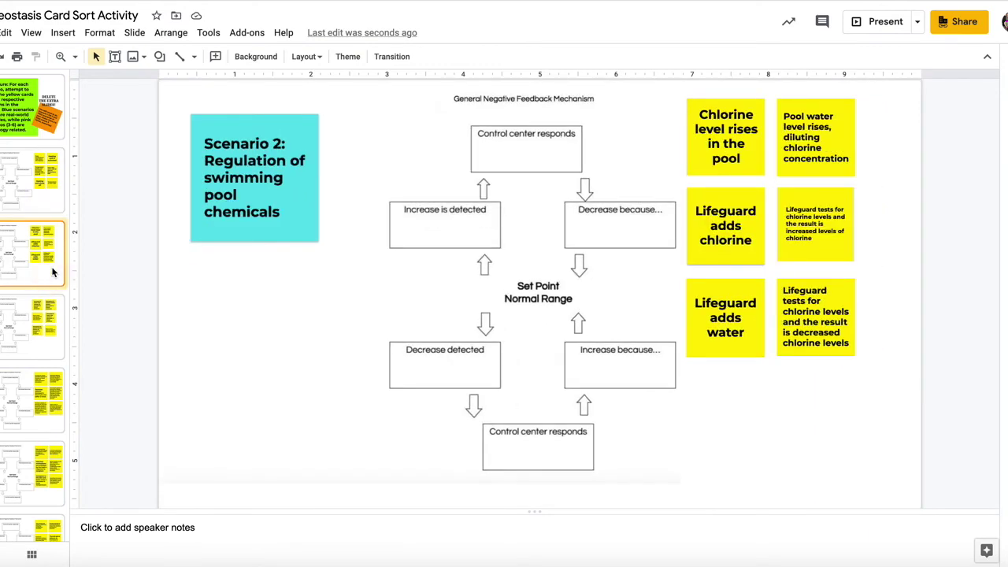
scroll(52, 271, "down", 1)
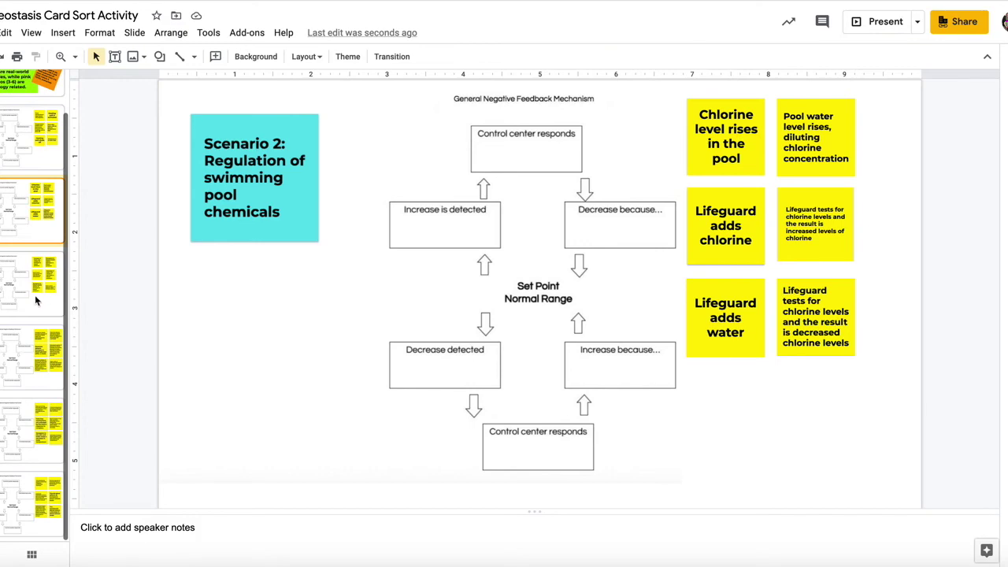
- Step from Scenario 3 through Scenario 6, then jump to the Procedure slide
left_click(36, 300)
key("Down")
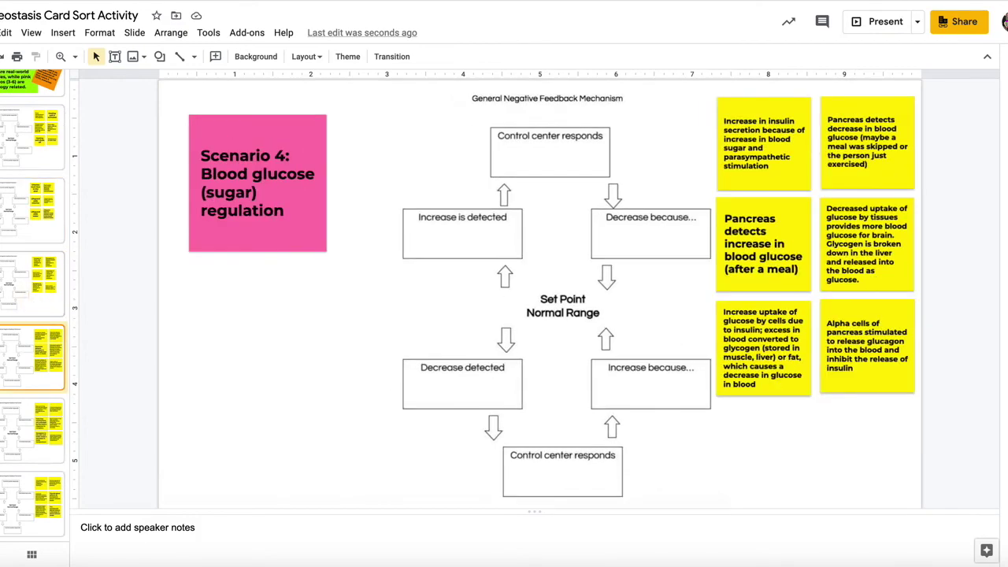
key("Down")
key("Down")
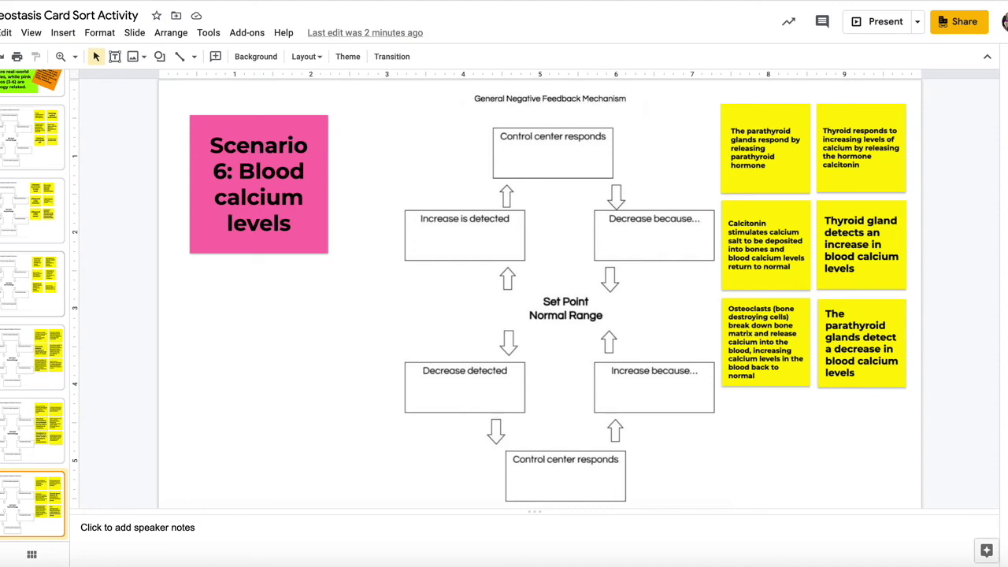
scroll(28, 252, "up", 2)
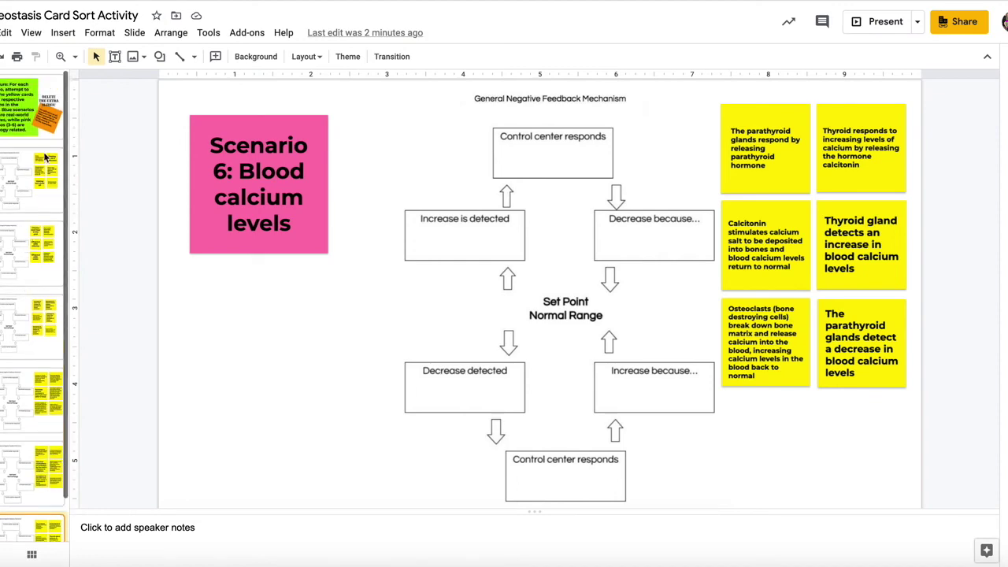
left_click(27, 128)
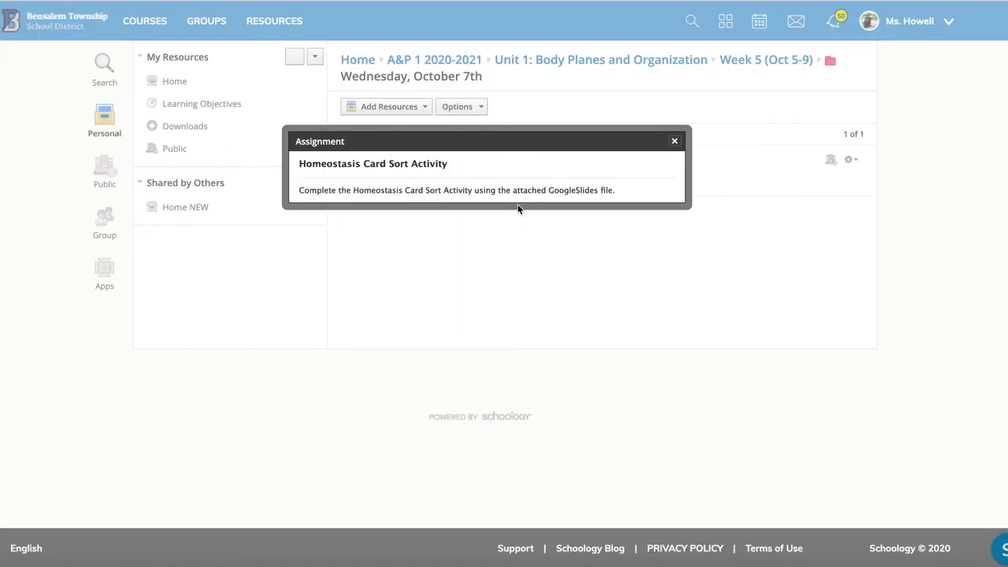
- Close the Homeostasis Card Sort Activity assignment pop-up
left_click(674, 141)
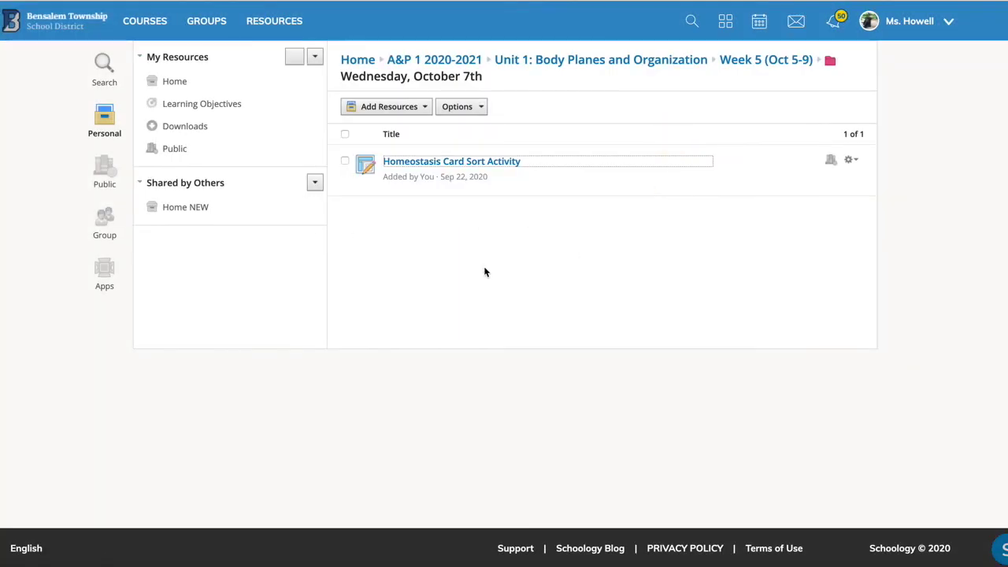